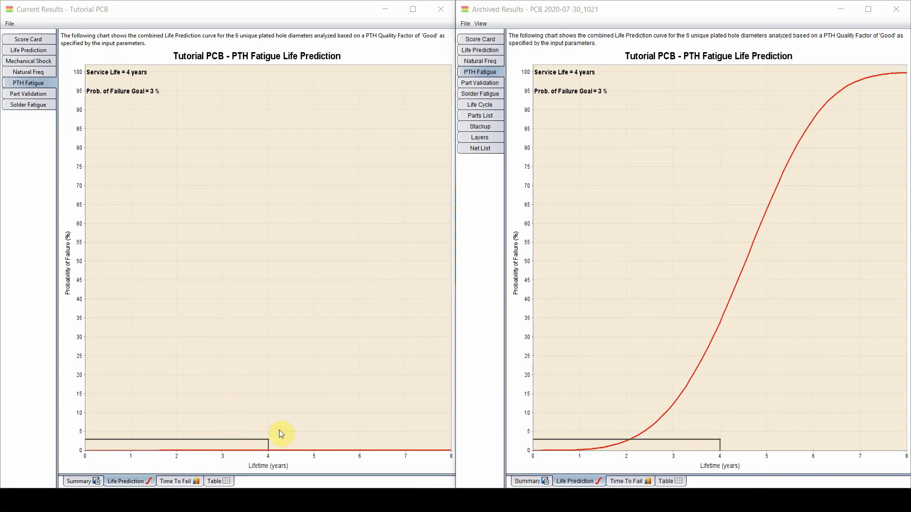
- Bring the Current Results - Tutorial PCB window forward from the taskbar preview
{"action": "mouse_move", "coordinate": [278, 501]}
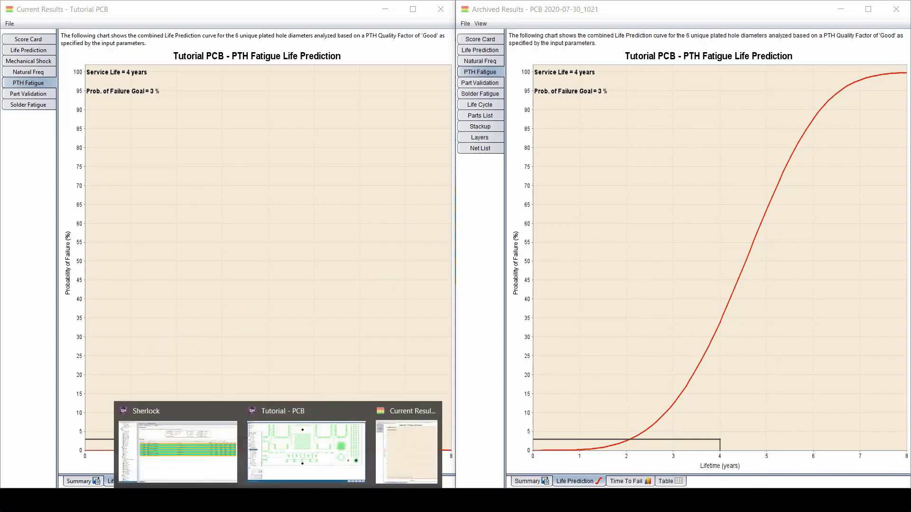
{"action": "mouse_move", "coordinate": [397, 485]}
- Display the Solder Fatigue table sorted by Damage, with U1 and U2 at 3.89 years
{"action": "left_click", "coordinate": [409, 10]}
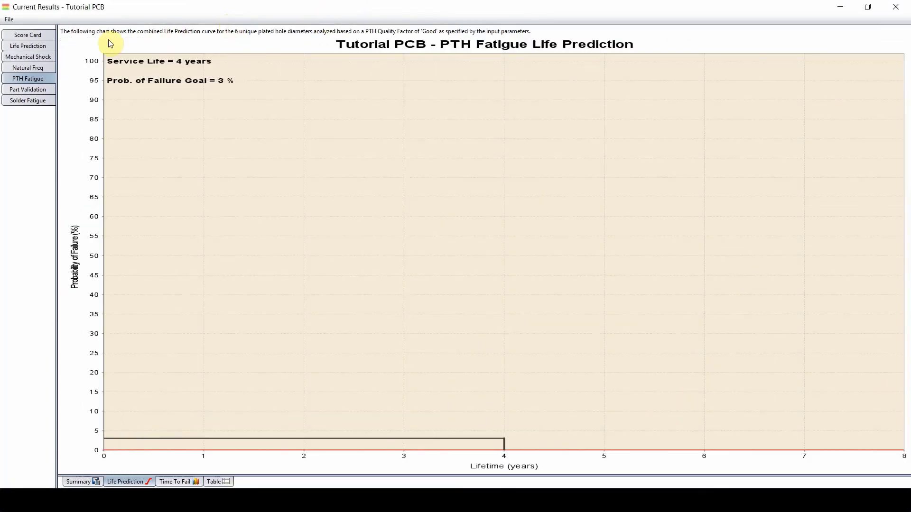
{"action": "left_click", "coordinate": [27, 101]}
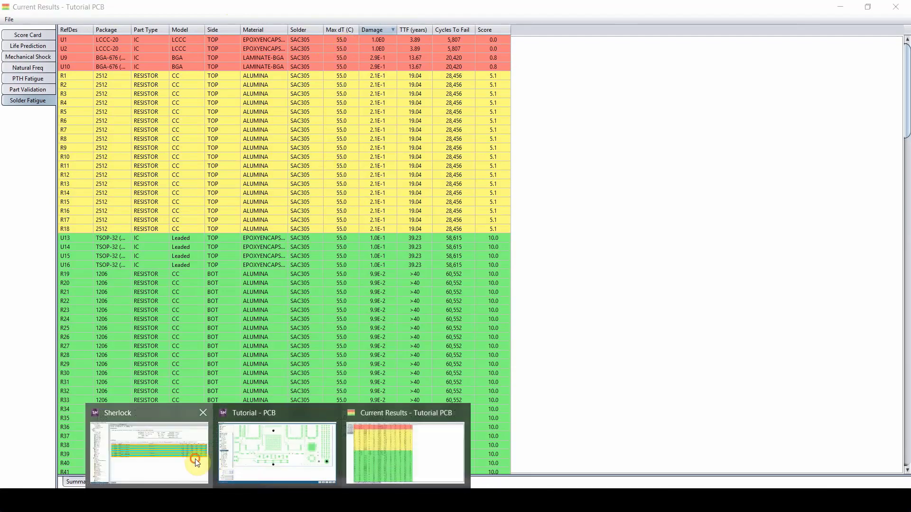
- Return to the main project window and inspect the 01 Pumping TC thermal event's 45-minute profile
{"action": "left_click", "coordinate": [197, 455]}
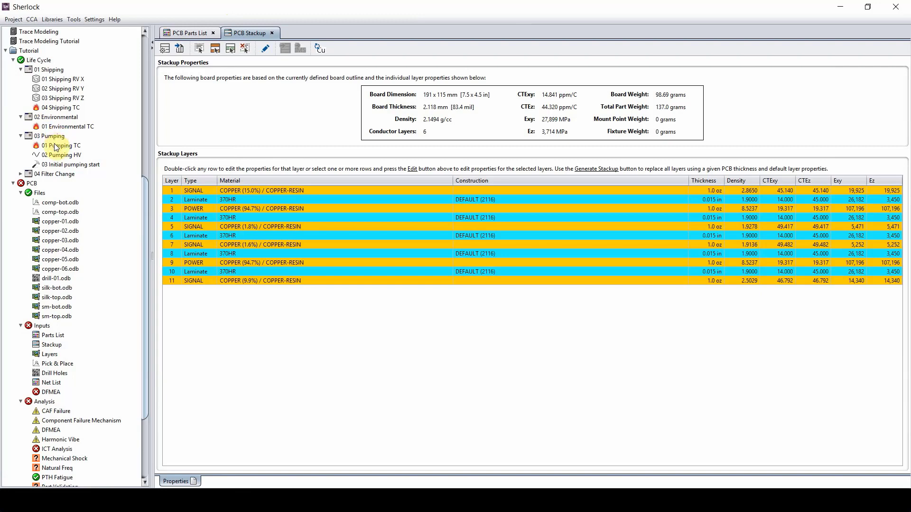
{"action": "double_click", "coordinate": [55, 148]}
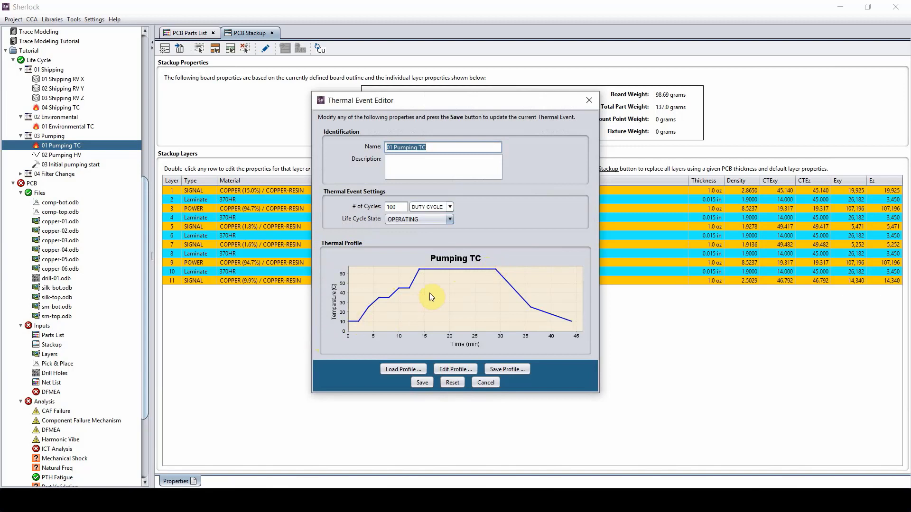
- Cancel the thermal event editor and add Thermal Image.jpg from the ThermalMaps folder to the PCB files
{"action": "left_click", "coordinate": [485, 383]}
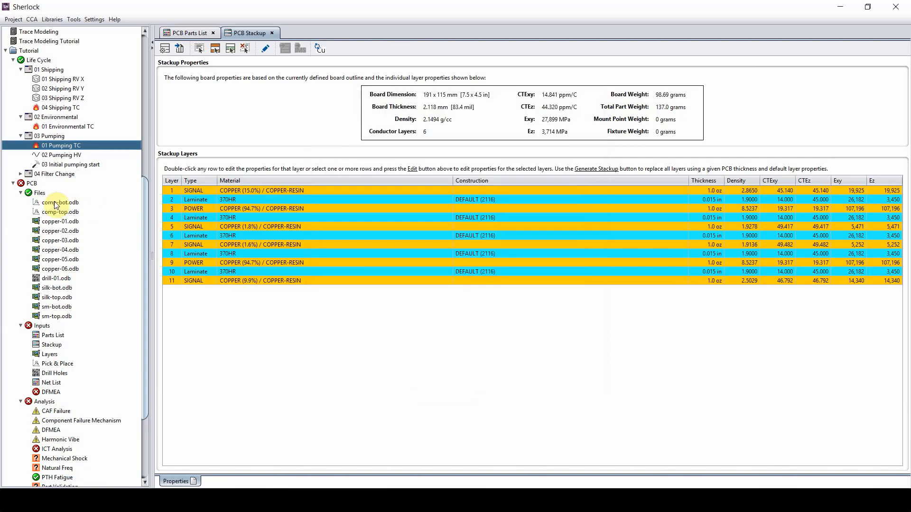
{"action": "scroll", "coordinate": [34, 213], "scroll_direction": "up", "scroll_amount": 1}
{"action": "right_click", "coordinate": [29, 225]}
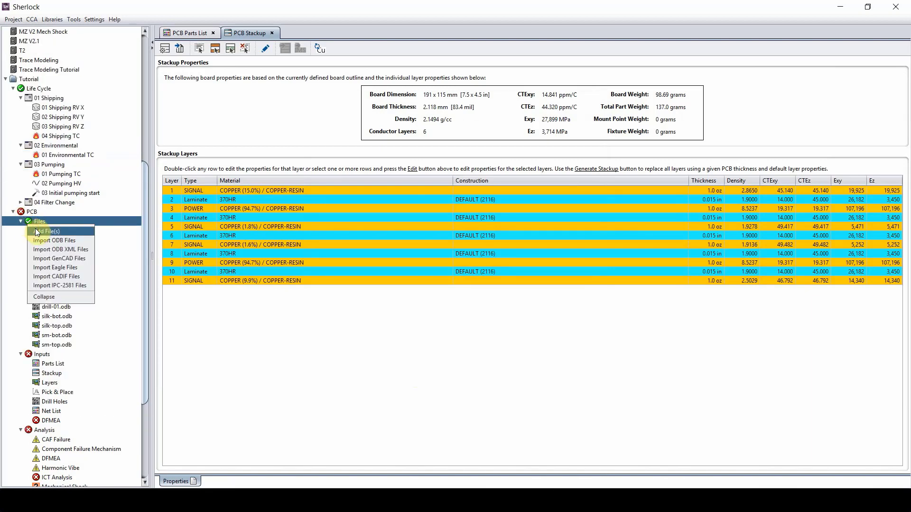
{"action": "left_click", "coordinate": [37, 231]}
{"action": "left_click", "coordinate": [370, 228]}
{"action": "double_click", "coordinate": [370, 228]}
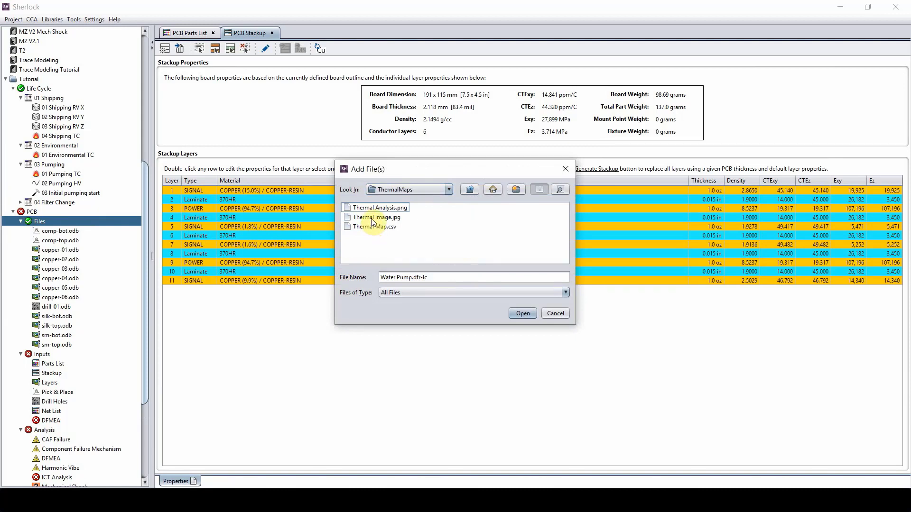
{"action": "double_click", "coordinate": [374, 217]}
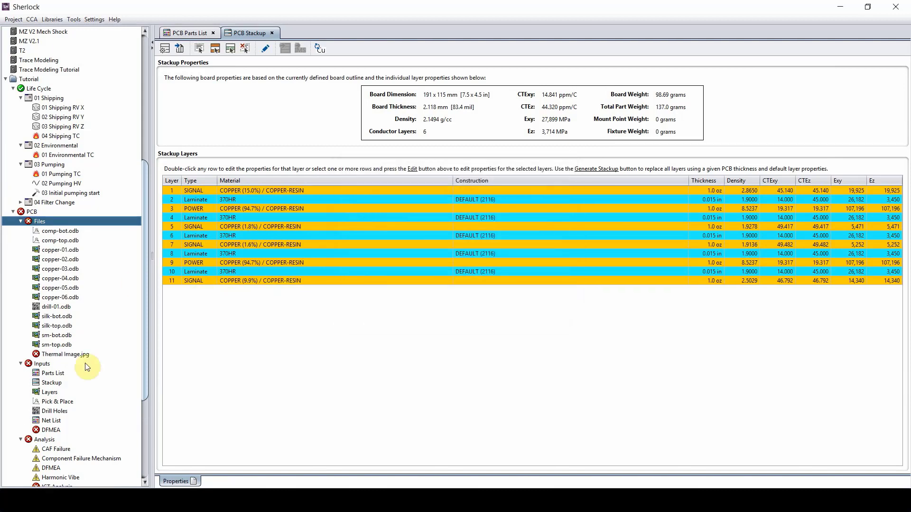
{"action": "right_click", "coordinate": [77, 352]}
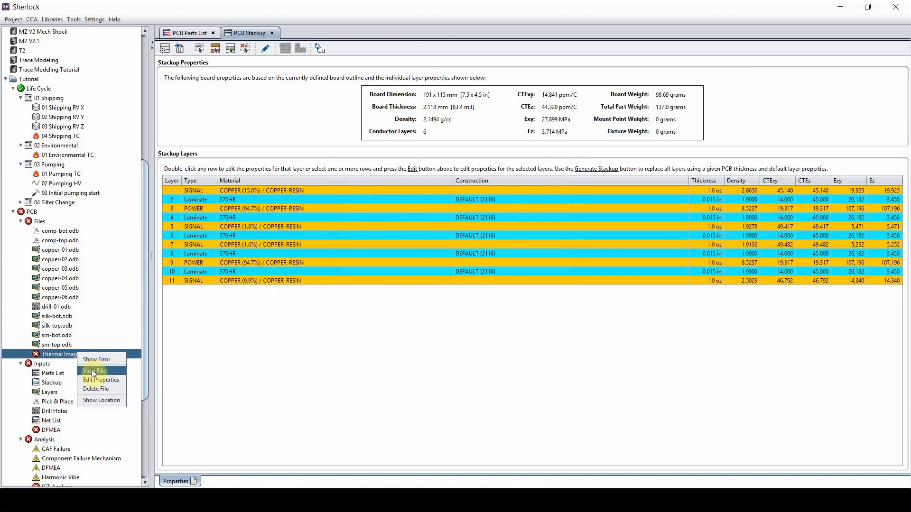
- View Thermal Image.jpg in its own tab, showing the board heat map on a 30–47 °C scale
{"action": "left_click", "coordinate": [92, 369]}
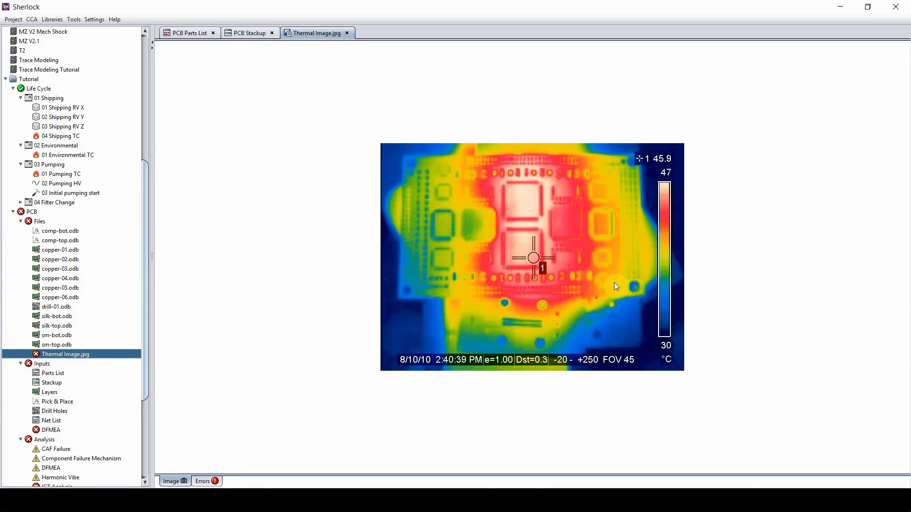
{"action": "left_click", "coordinate": [663, 183]}
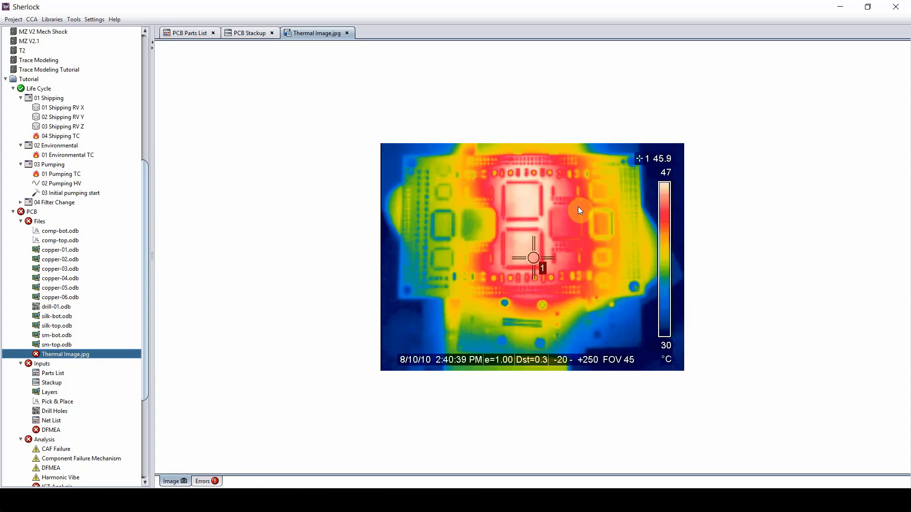
{"action": "left_click", "coordinate": [557, 334]}
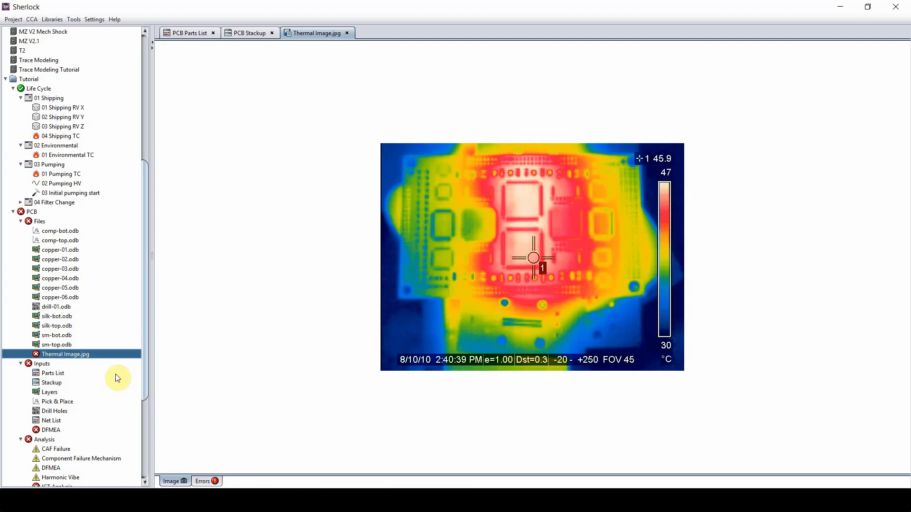
- Change Thermal Image.jpg's file type to Thermal Map (Image) and move the properties dialog aside
{"action": "right_click", "coordinate": [64, 351]}
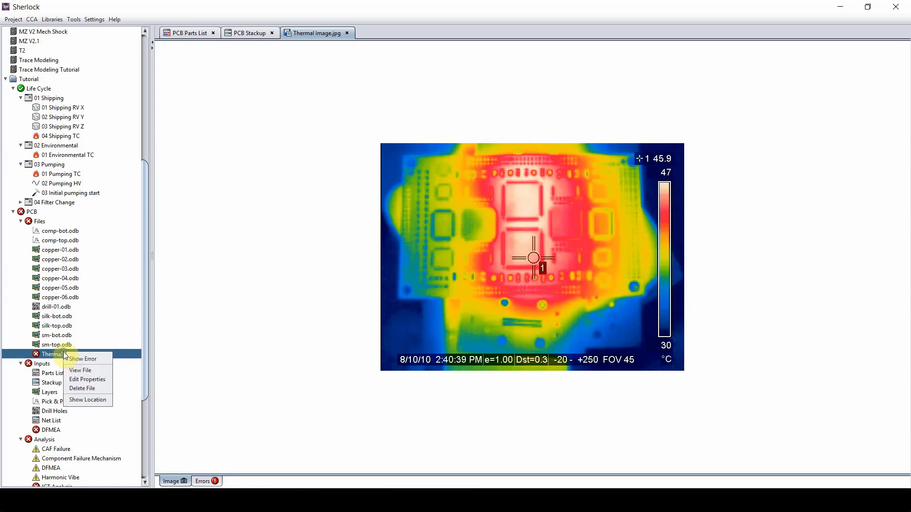
{"action": "left_click", "coordinate": [86, 379]}
{"action": "left_click", "coordinate": [436, 109]}
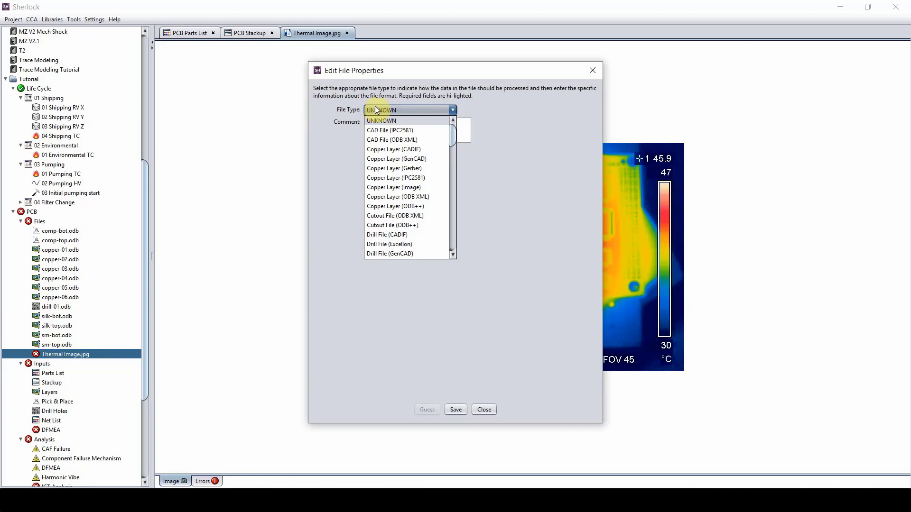
{"action": "key", "text": "End"}
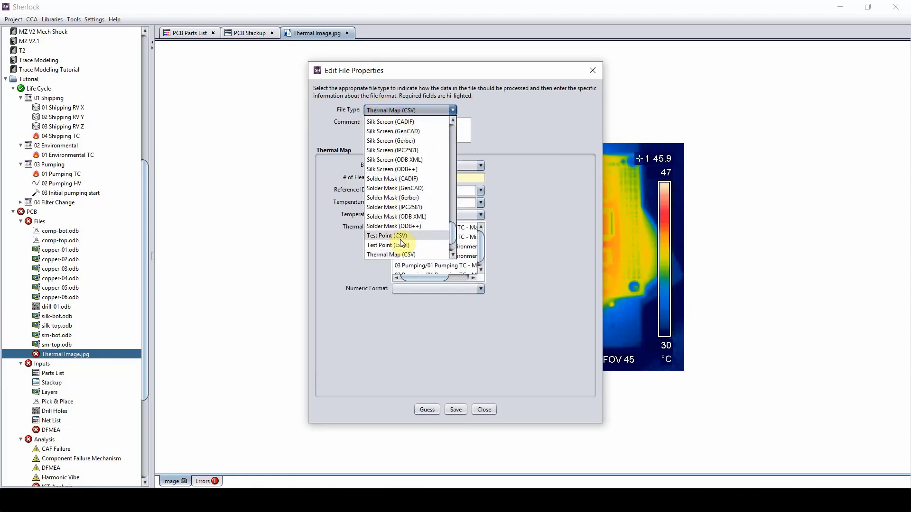
{"action": "scroll", "coordinate": [403, 249], "scroll_direction": "down", "scroll_amount": 1}
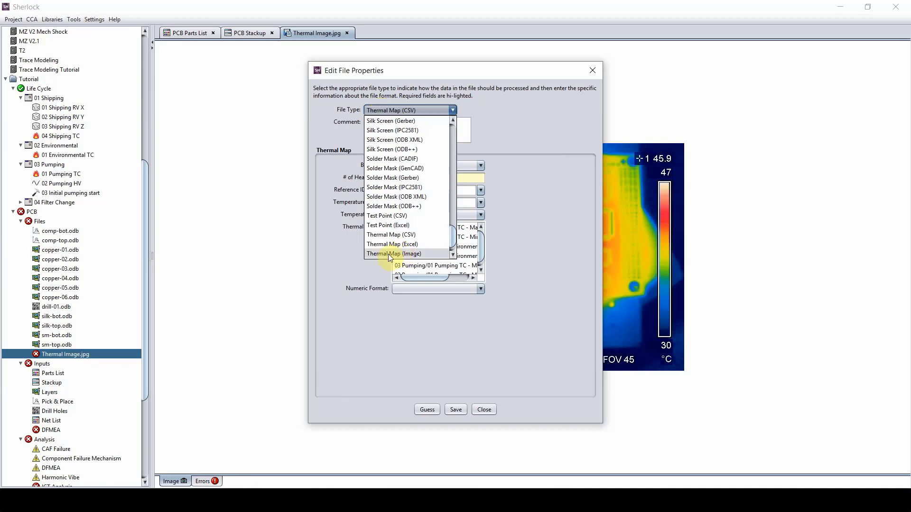
{"action": "left_click", "coordinate": [386, 255]}
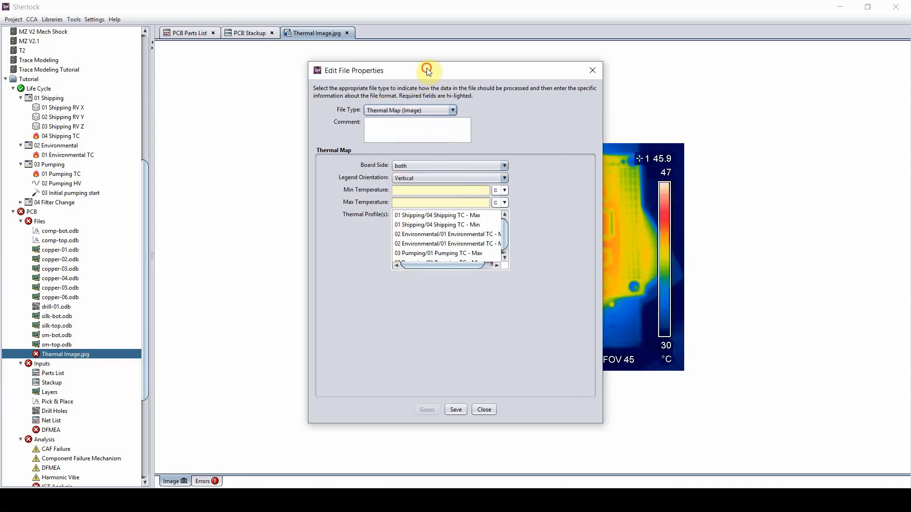
{"action": "left_click_drag", "start_coordinate": [392, 70], "coordinate": [235, 61]}
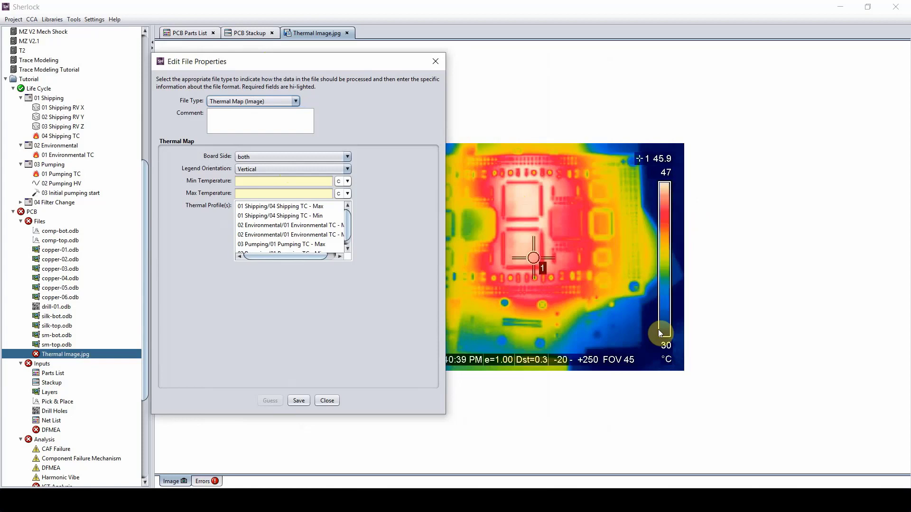
- Set the thermal map range to 30–47 °C, link it to 03 Pumping/01 Pumping TC - Max, and save
{"action": "left_click", "coordinate": [259, 185]}
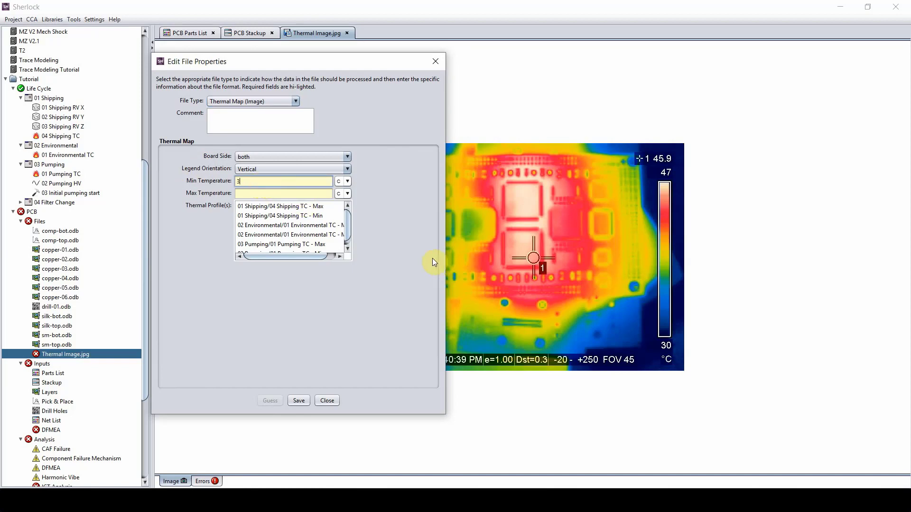
{"action": "left_click", "coordinate": [302, 192]}
{"action": "type", "text": "47"}
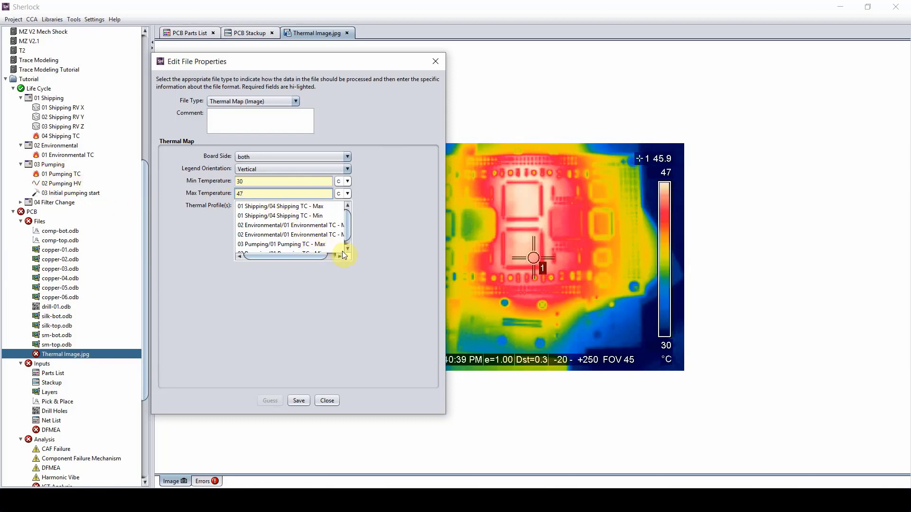
{"action": "left_click", "coordinate": [308, 245]}
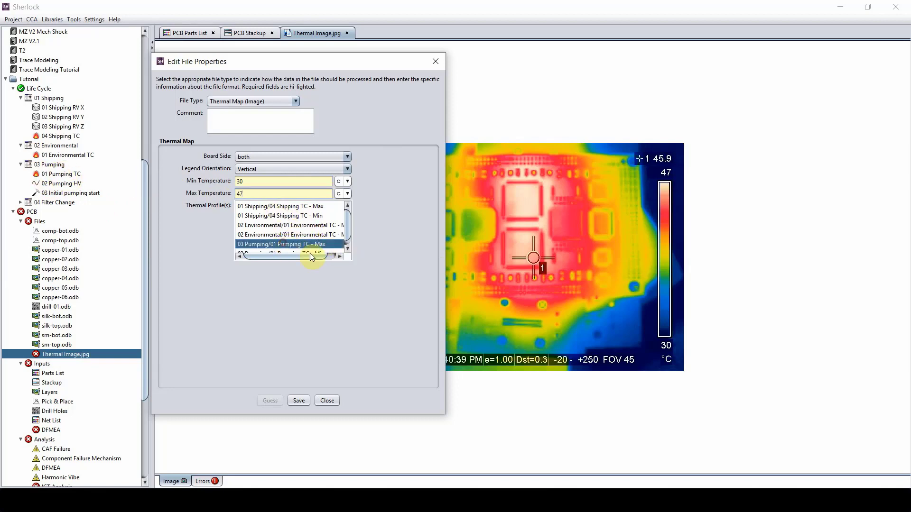
{"action": "left_click", "coordinate": [345, 250]}
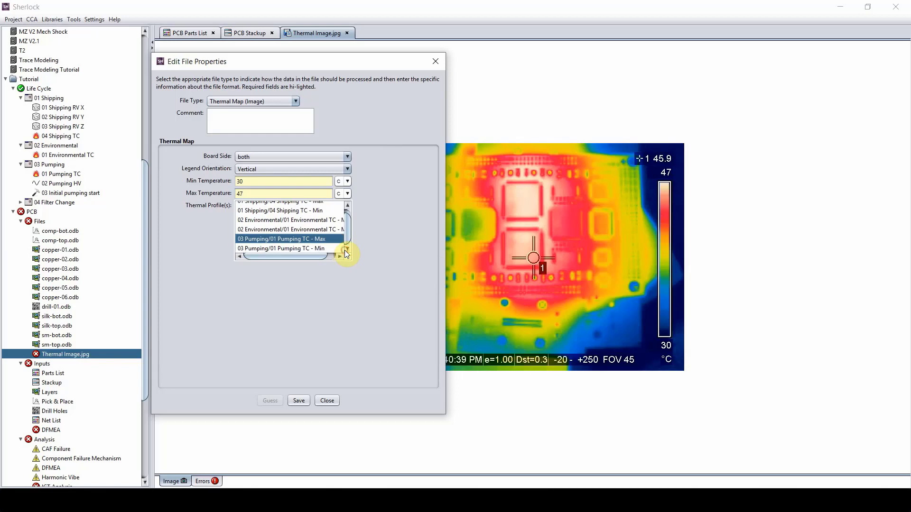
{"action": "left_click", "coordinate": [292, 241]}
{"action": "left_click", "coordinate": [292, 400]}
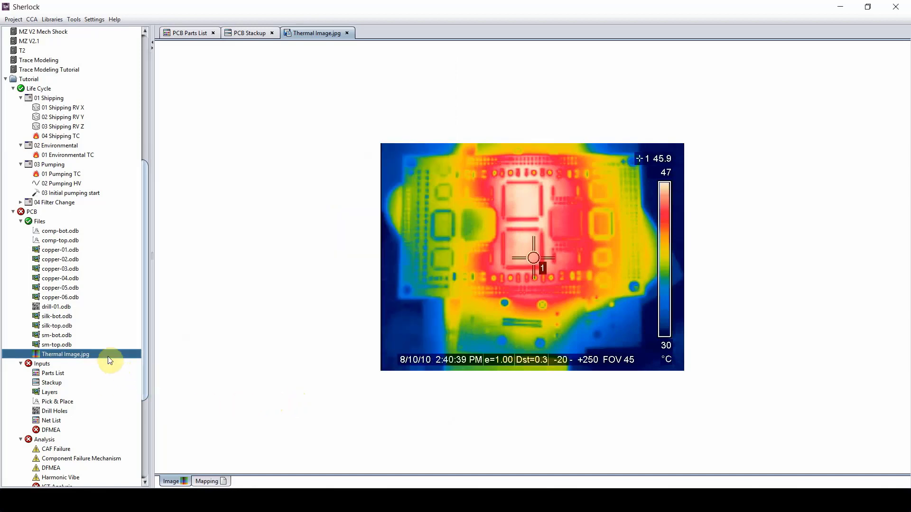
- In the Mapping view, drag all four outline corners onto the board's corners and confirm the alignment
{"action": "left_click", "coordinate": [214, 480]}
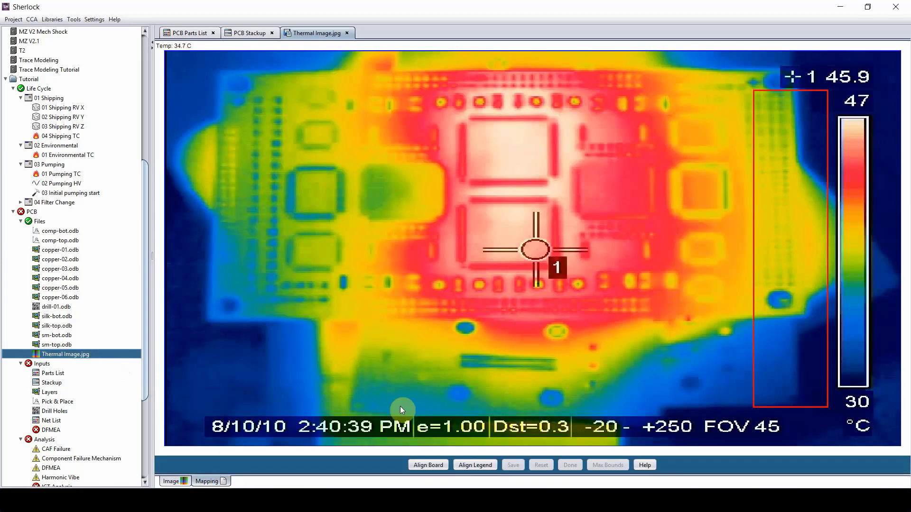
{"action": "left_click", "coordinate": [433, 468]}
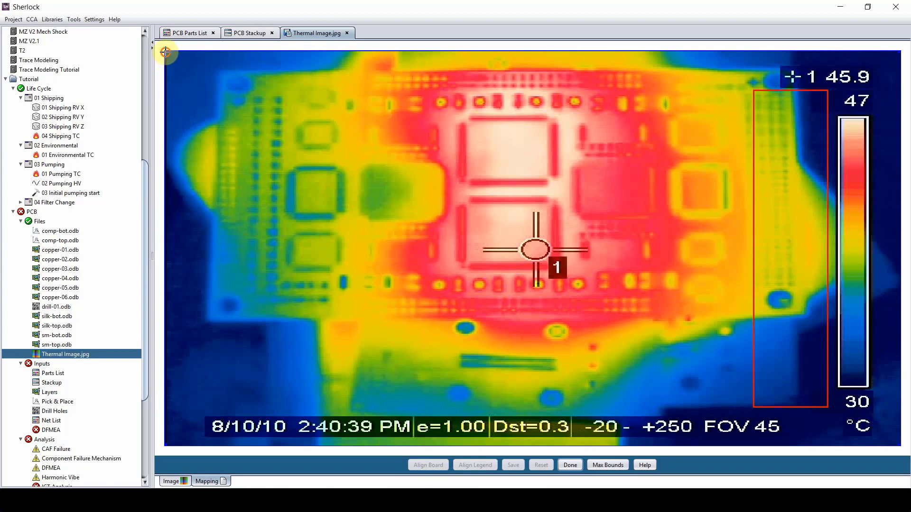
{"action": "left_click_drag", "start_coordinate": [166, 51], "coordinate": [222, 71]}
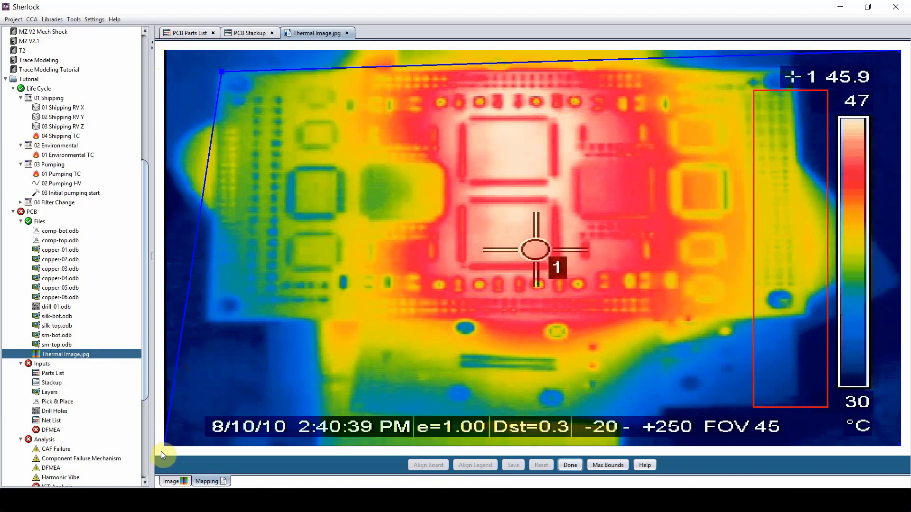
{"action": "left_click_drag", "start_coordinate": [165, 441], "coordinate": [209, 322]}
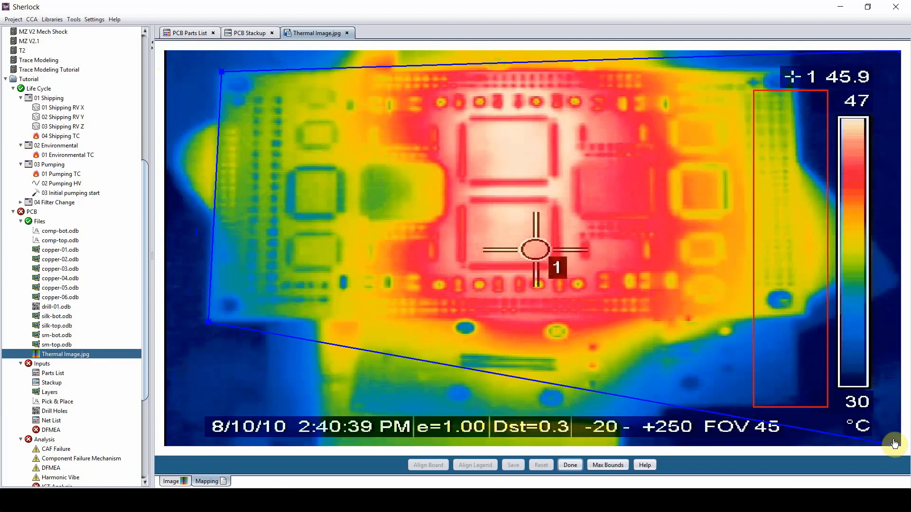
{"action": "left_click_drag", "start_coordinate": [900, 450], "coordinate": [807, 316]}
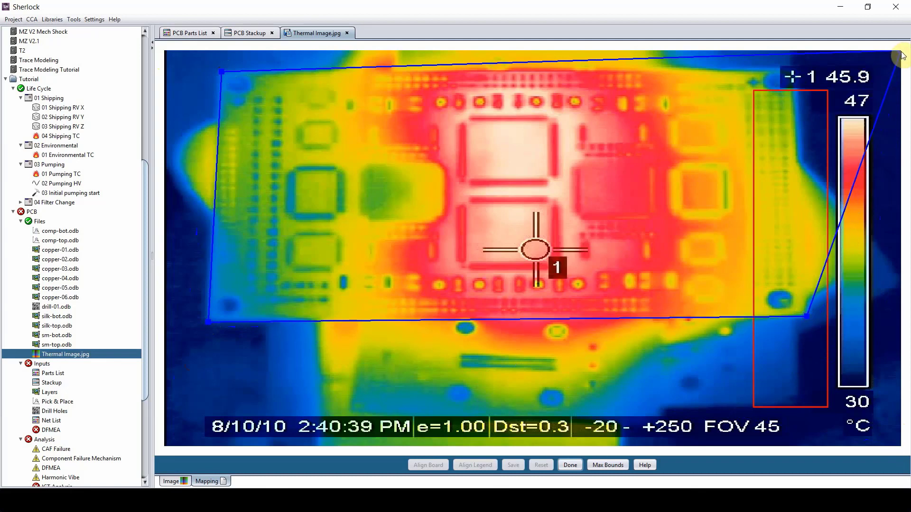
{"action": "left_click_drag", "start_coordinate": [901, 56], "coordinate": [795, 67]}
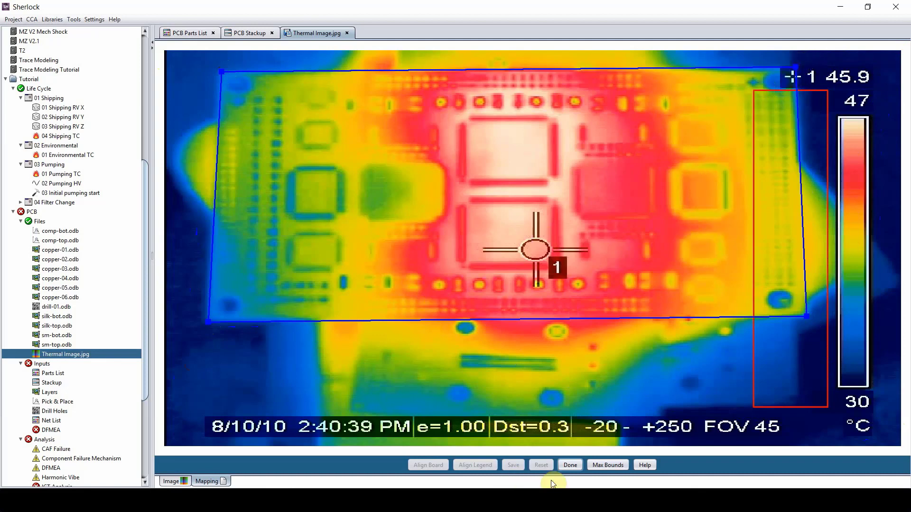
{"action": "left_click", "coordinate": [569, 465]}
{"action": "left_click", "coordinate": [475, 465]}
{"action": "left_click_drag", "start_coordinate": [828, 408], "coordinate": [865, 385]}
{"action": "left_click_drag", "start_coordinate": [754, 96], "coordinate": [840, 118]}
{"action": "left_click", "coordinate": [570, 464]}
{"action": "left_click", "coordinate": [513, 464]}
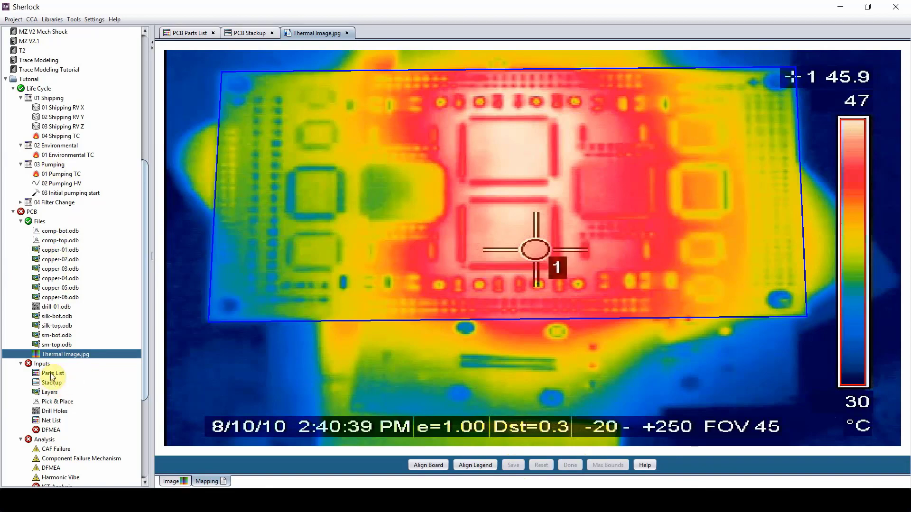
- Open the PCB layer viewer, centre the board and turn on the comp-top layer
{"action": "double_click", "coordinate": [53, 393]}
{"action": "scroll", "coordinate": [663, 131], "scroll_direction": "down", "scroll_amount": 5}
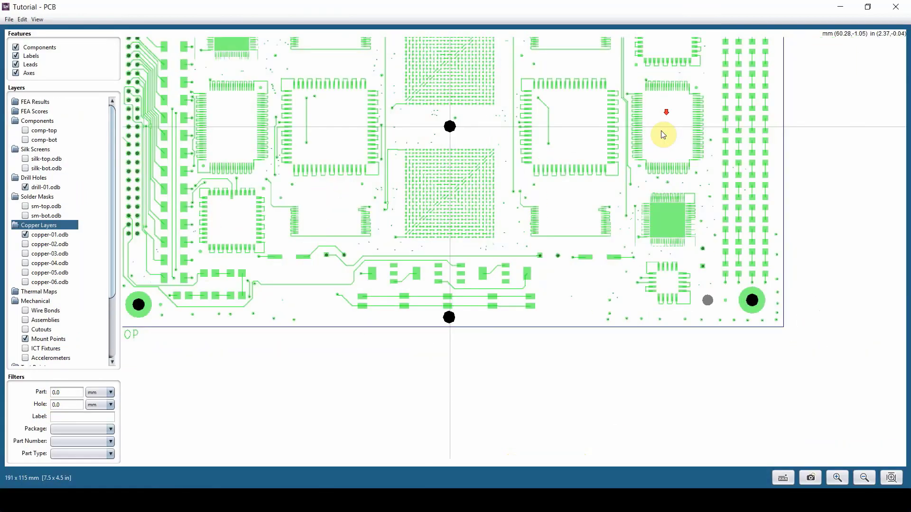
{"action": "left_click_drag", "start_coordinate": [593, 155], "coordinate": [573, 225]}
{"action": "scroll", "coordinate": [555, 189], "scroll_direction": "up", "scroll_amount": 5}
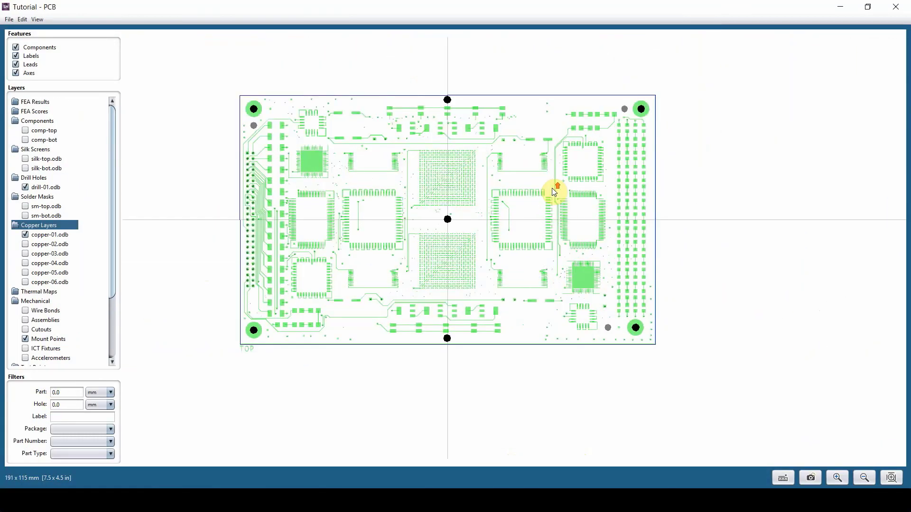
{"action": "left_click", "coordinate": [45, 131]}
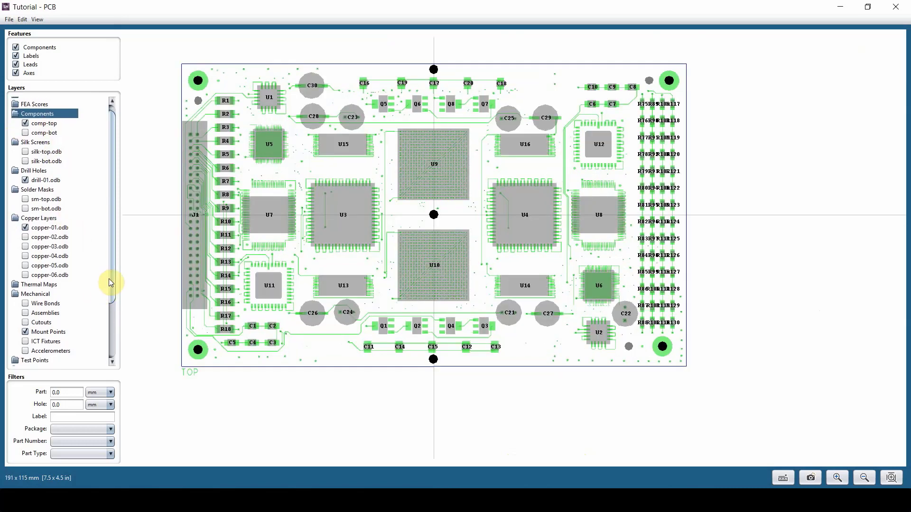
- Overlay Thermal Image.jpg from Thermal Maps on the board, reading about 43.7 °C at U4
{"action": "left_click_drag", "start_coordinate": [111, 278], "coordinate": [111, 306]}
{"action": "double_click", "coordinate": [40, 243]}
{"action": "left_click", "coordinate": [26, 253]}
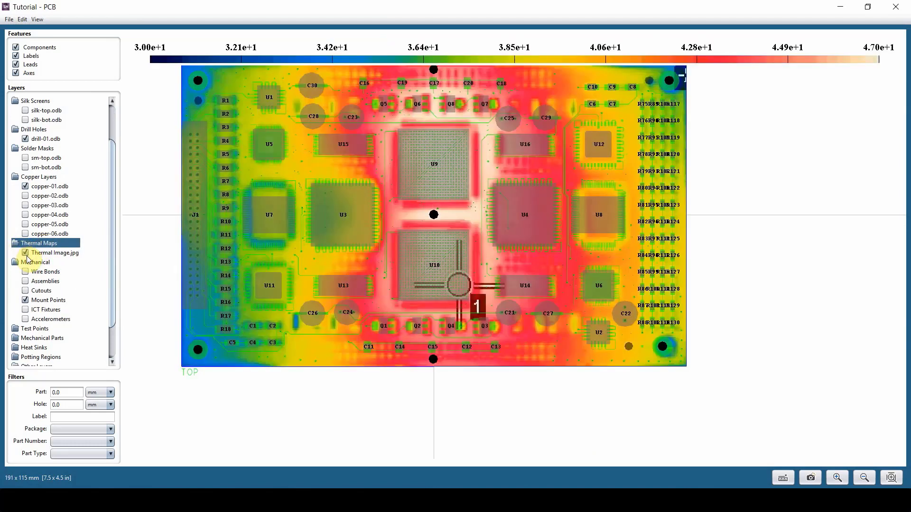
{"action": "left_click_drag", "start_coordinate": [388, 188], "coordinate": [434, 215]}
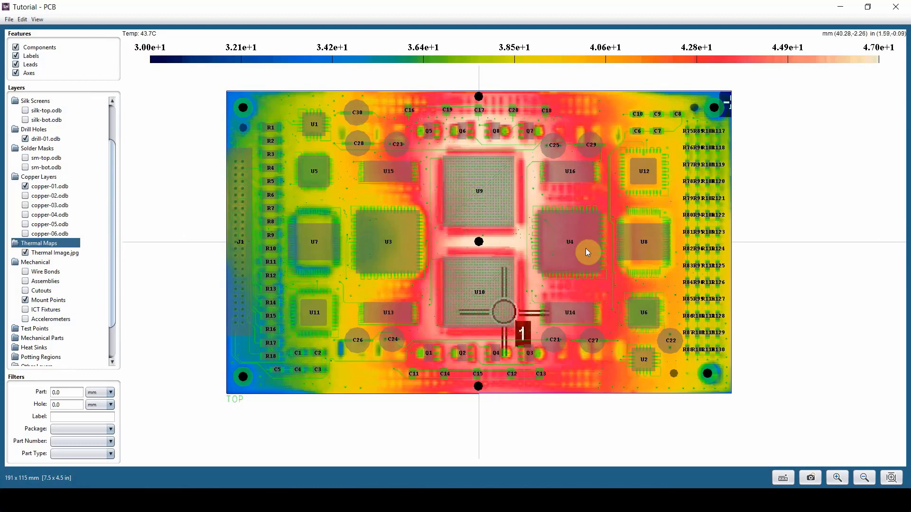
- Rerun Solder Fatigue via its properties and open results showing U2 worst at 19.06 years
{"action": "left_click", "coordinate": [842, 6]}
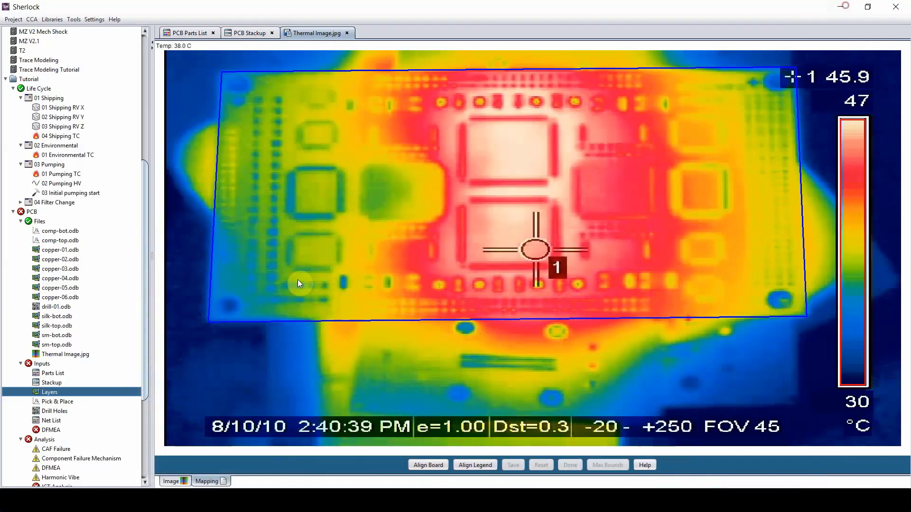
{"action": "scroll", "coordinate": [112, 366], "scroll_direction": "down", "scroll_amount": 5}
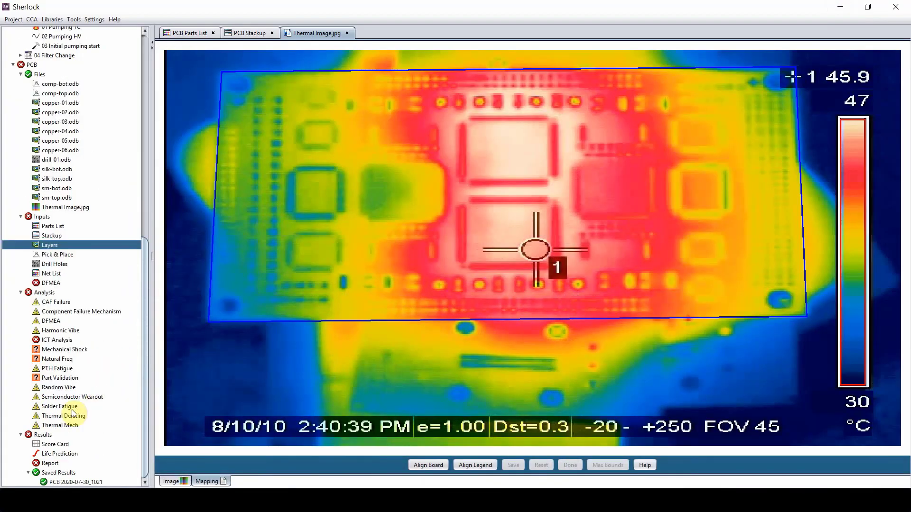
{"action": "right_click", "coordinate": [56, 406]}
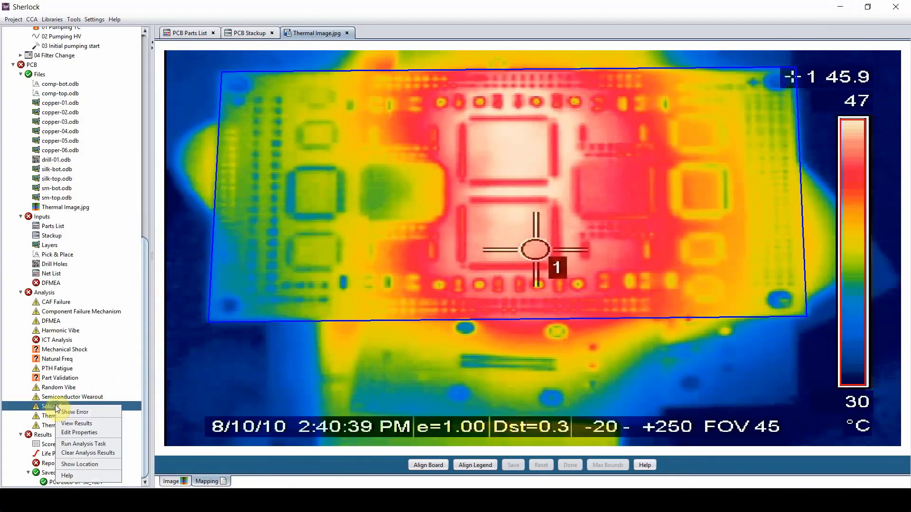
{"action": "left_click", "coordinate": [92, 434]}
{"action": "left_click", "coordinate": [385, 337]}
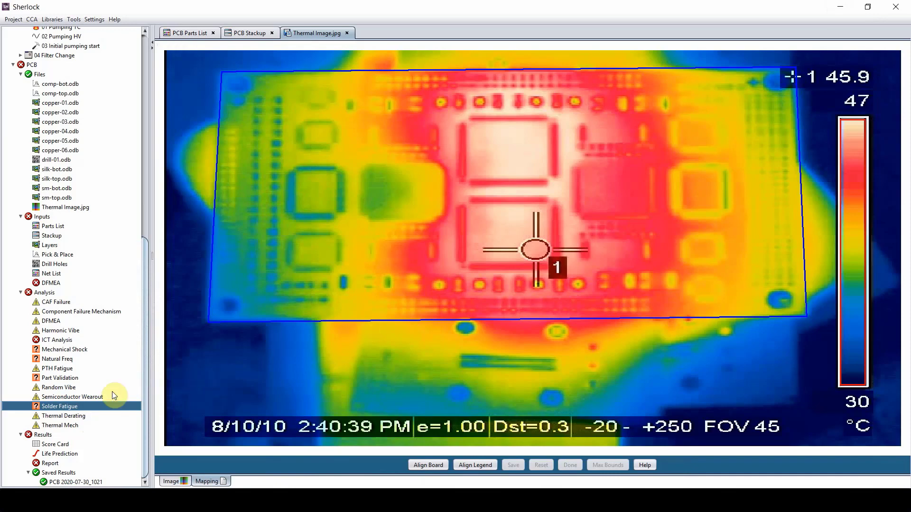
{"action": "double_click", "coordinate": [56, 407]}
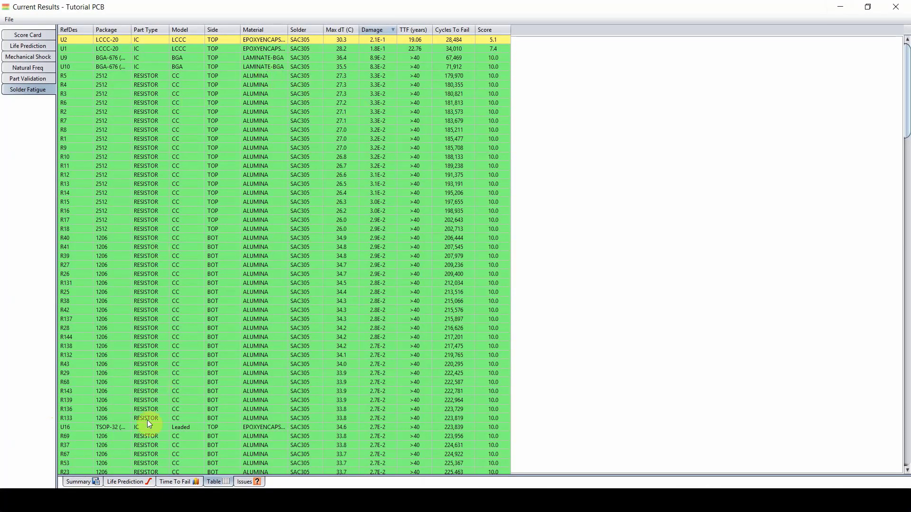
- Check the fatigue life prediction curve and U1 and U2 table rows, then minimize Current Results
{"action": "left_click", "coordinate": [130, 481]}
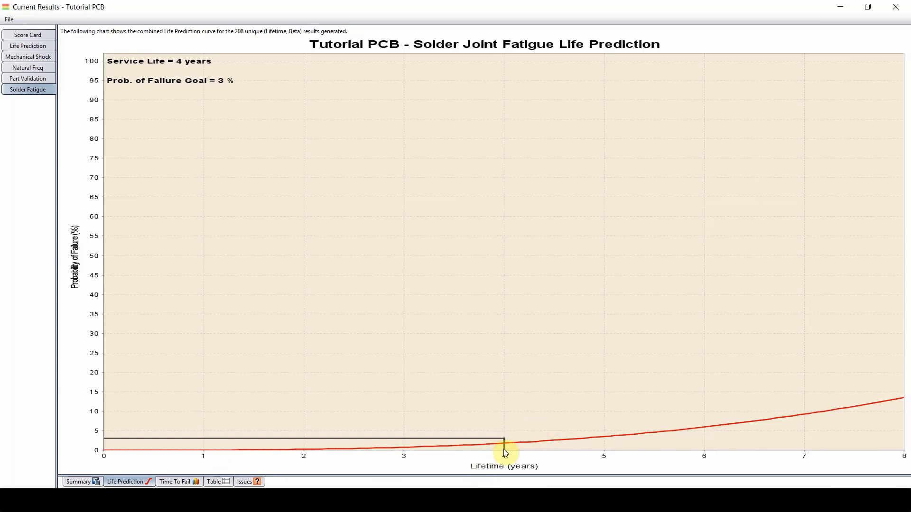
{"action": "left_click", "coordinate": [212, 482]}
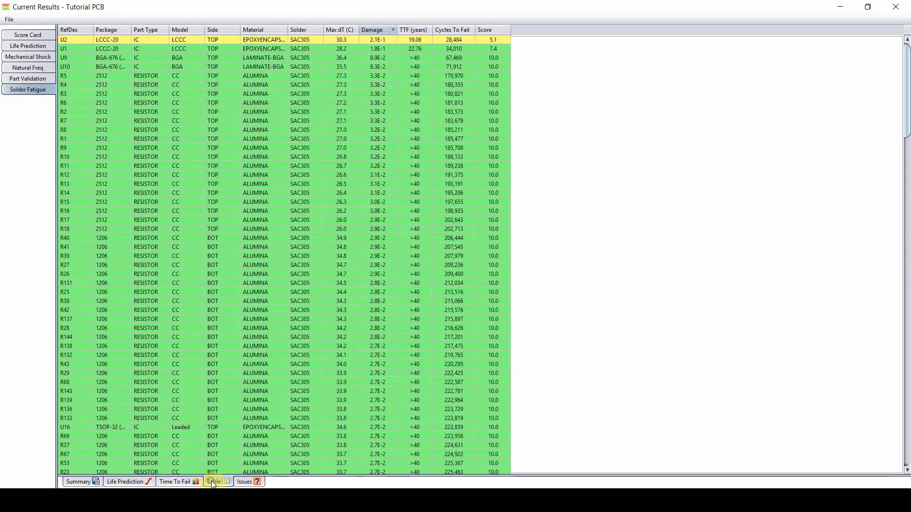
{"action": "left_click", "coordinate": [417, 50]}
{"action": "left_click", "coordinate": [422, 40]}
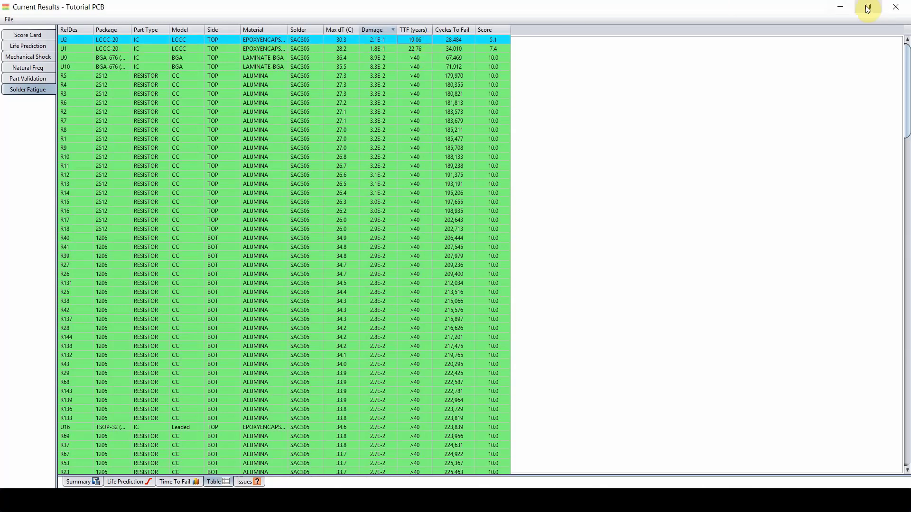
{"action": "left_click", "coordinate": [840, 7]}
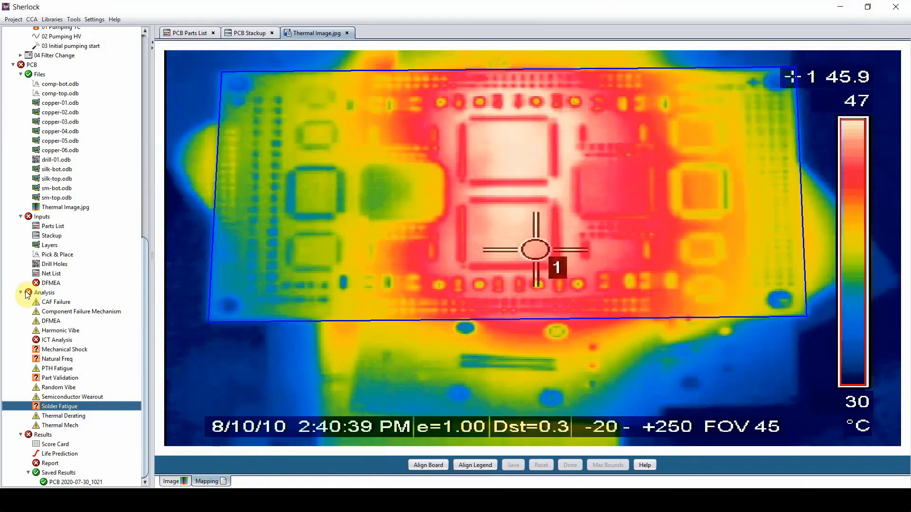
- Reopen the layer viewer and hide the Thermal Image.jpg overlay
{"action": "double_click", "coordinate": [53, 248]}
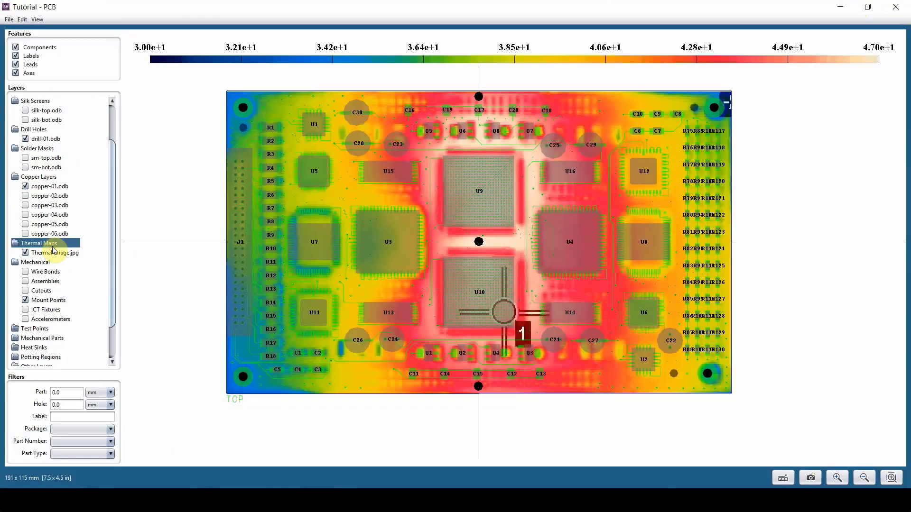
{"action": "scroll", "coordinate": [53, 251], "scroll_direction": "up", "scroll_amount": 1}
{"action": "left_click", "coordinate": [53, 275]}
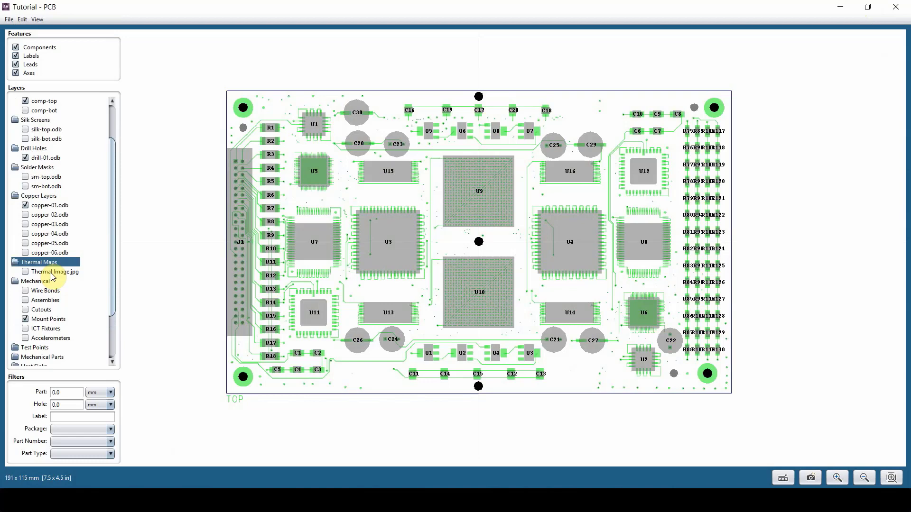
- Expand Solder Fatigue Top and show the Top 3 to 7 layer highlighting U2
{"action": "scroll", "coordinate": [52, 277], "scroll_direction": "up", "scroll_amount": 2}
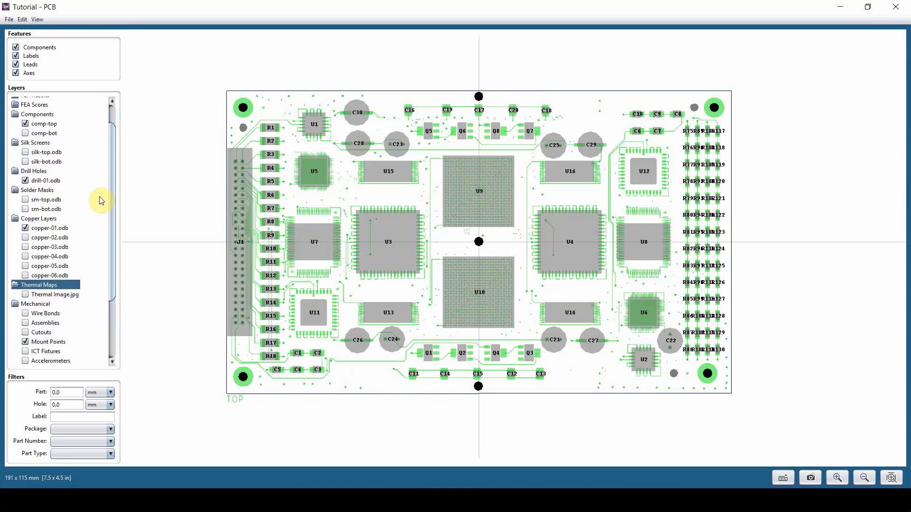
{"action": "scroll", "coordinate": [108, 202], "scroll_direction": "up", "scroll_amount": 1}
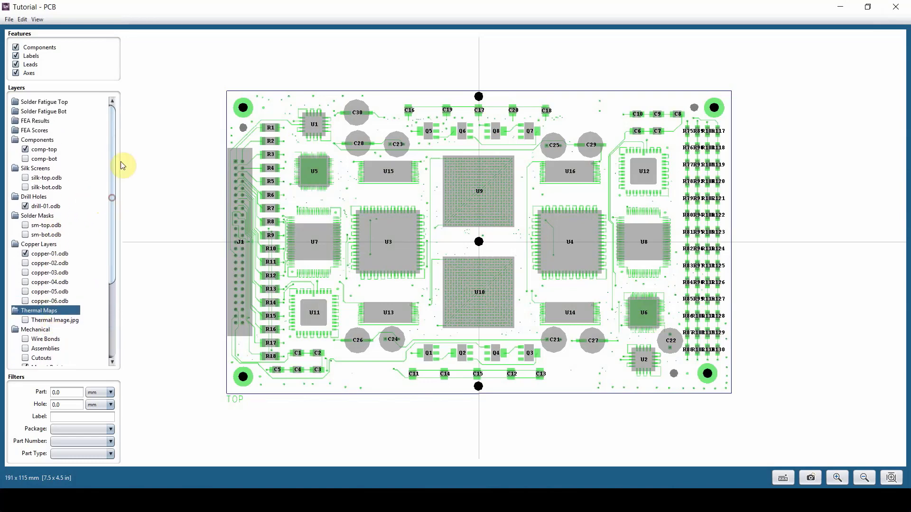
{"action": "double_click", "coordinate": [26, 105]}
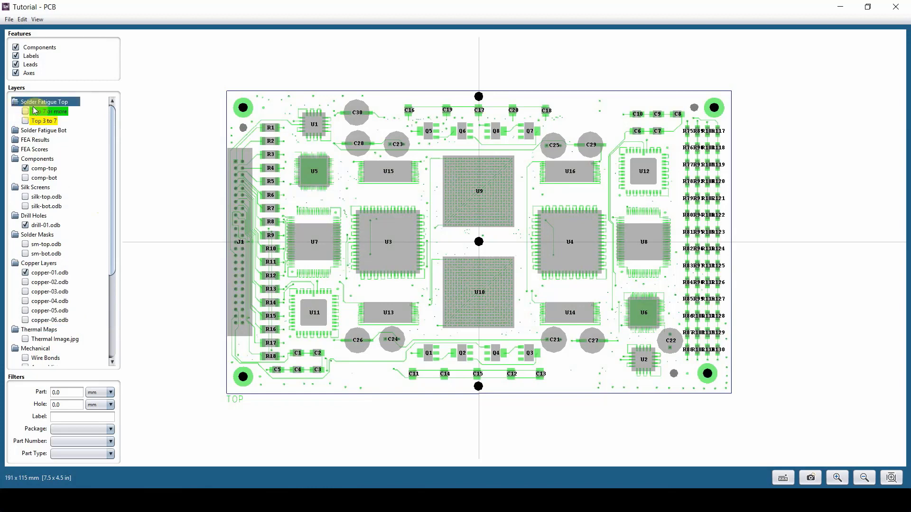
{"action": "left_click", "coordinate": [26, 122]}
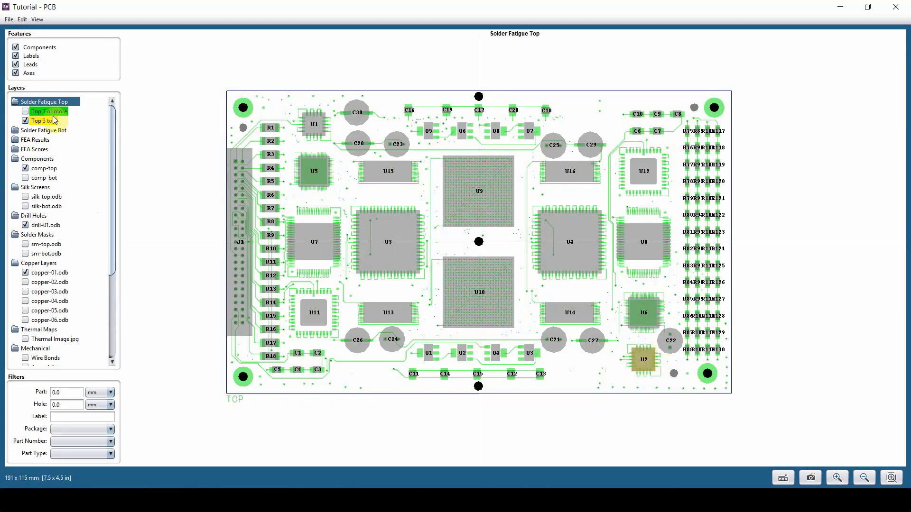
{"action": "left_click", "coordinate": [26, 122]}
{"action": "left_click", "coordinate": [26, 121]}
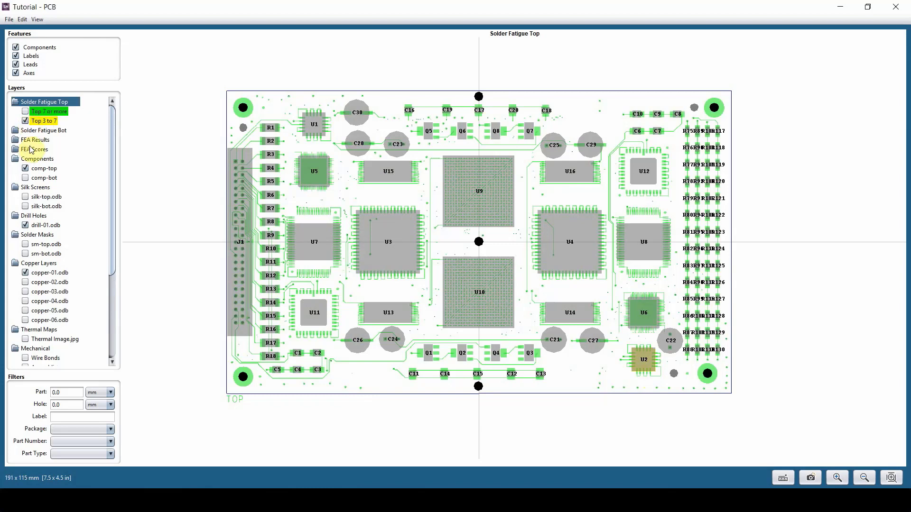
- Step through FEA Results maps: NF 630.59 Hz, NF 754.21 Hz, SH Disp and SH Strain at 5ms
{"action": "double_click", "coordinate": [29, 140]}
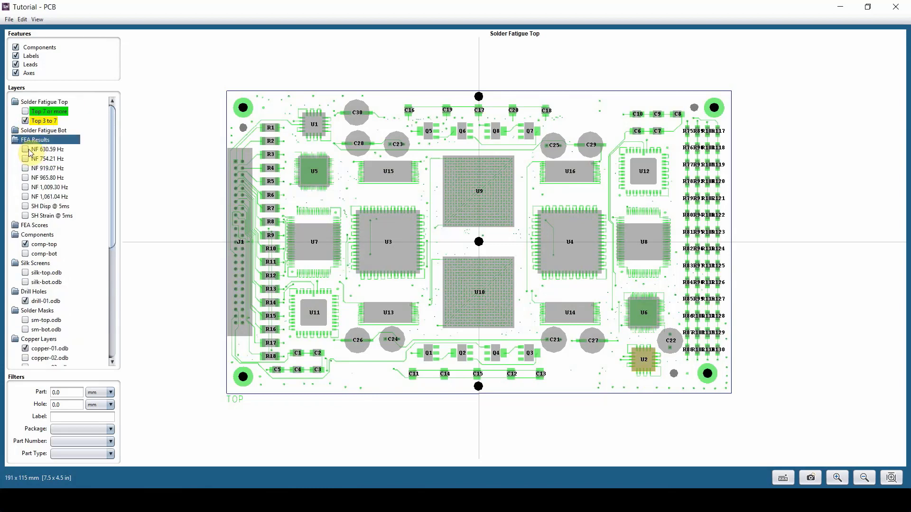
{"action": "left_click", "coordinate": [26, 150]}
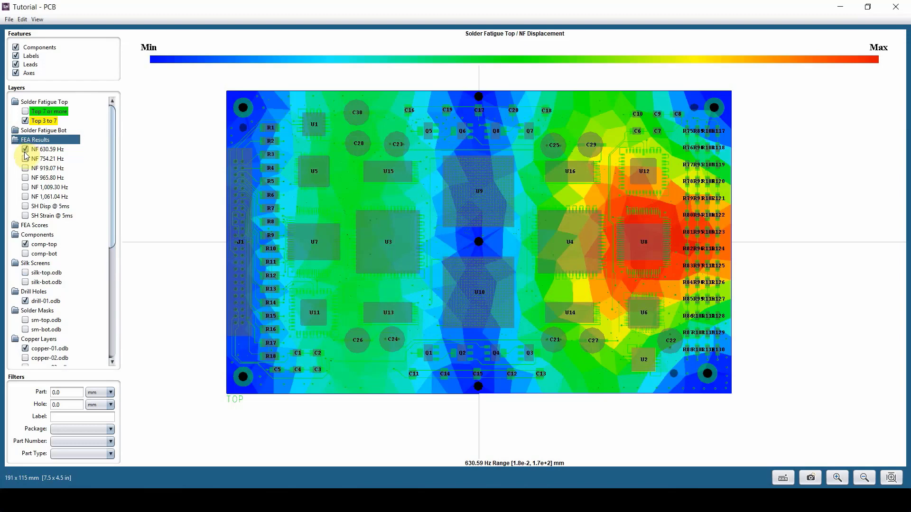
{"action": "left_click", "coordinate": [25, 159]}
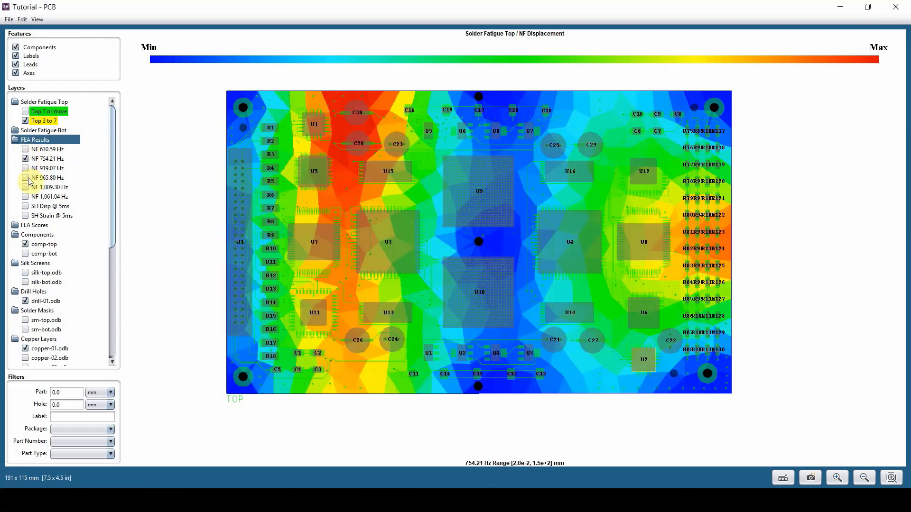
{"action": "left_click", "coordinate": [26, 206]}
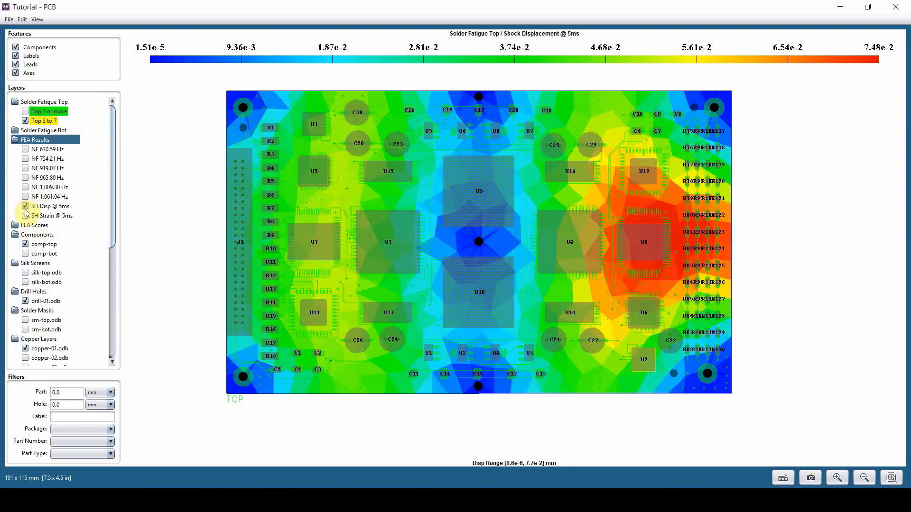
{"action": "left_click", "coordinate": [26, 216]}
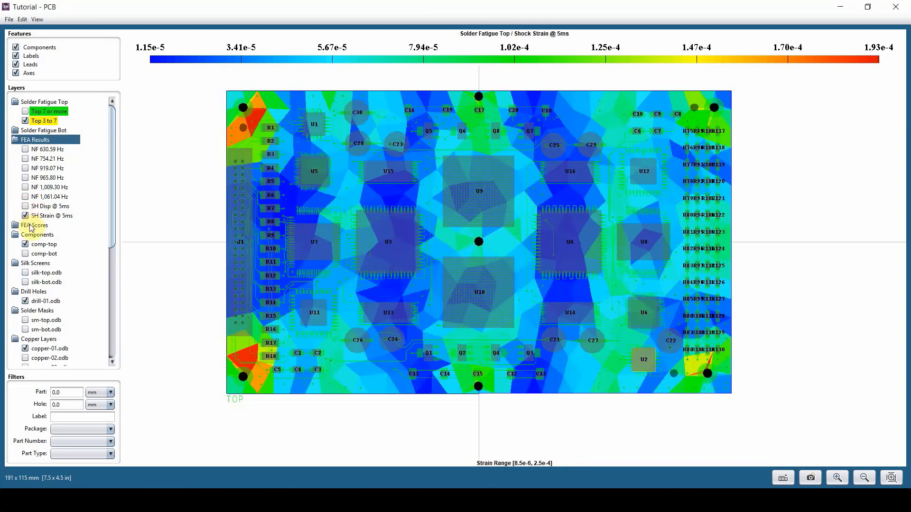
- Add the FEA Scores SH Top layer and hide the SH Strain contour
{"action": "double_click", "coordinate": [31, 226]}
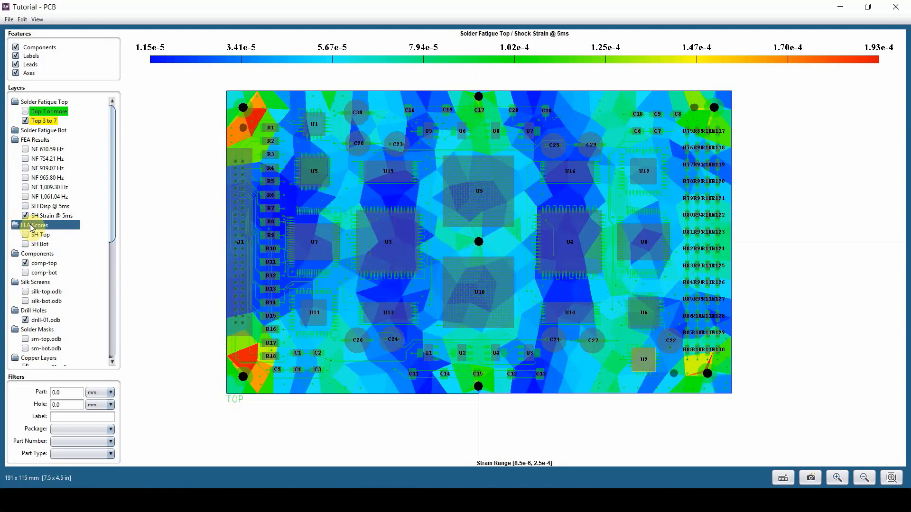
{"action": "left_click", "coordinate": [26, 234]}
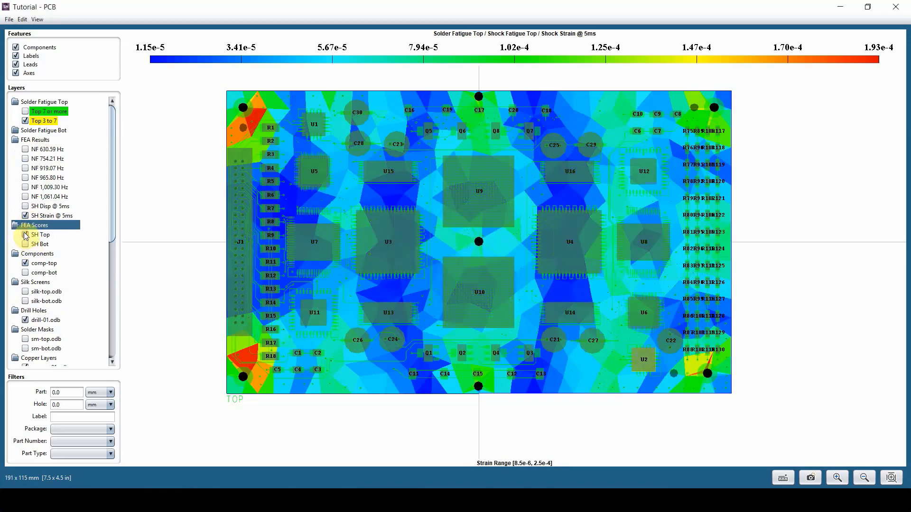
{"action": "left_click", "coordinate": [25, 216]}
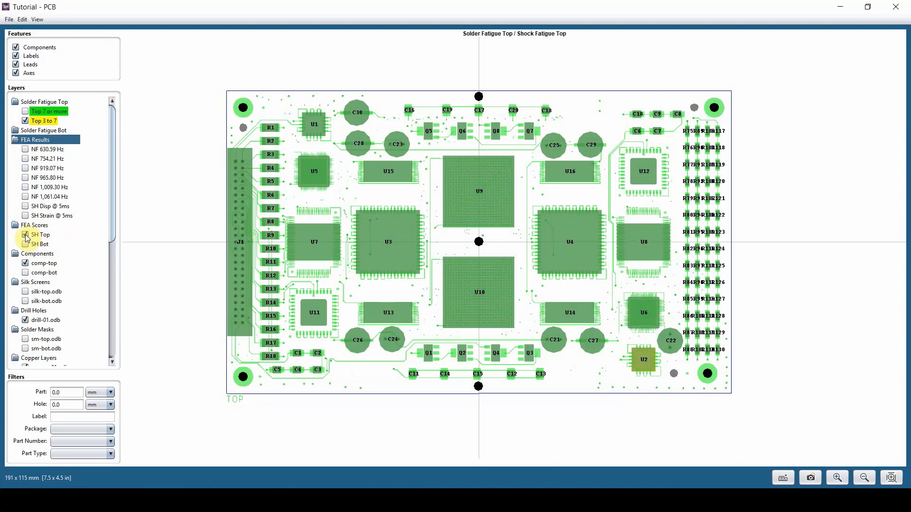
{"action": "left_click", "coordinate": [26, 120]}
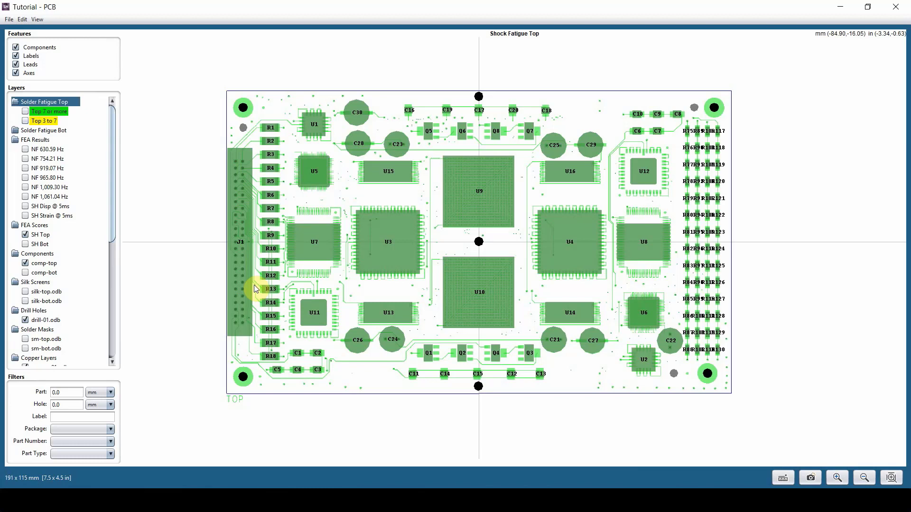
{"action": "left_click", "coordinate": [42, 120]}
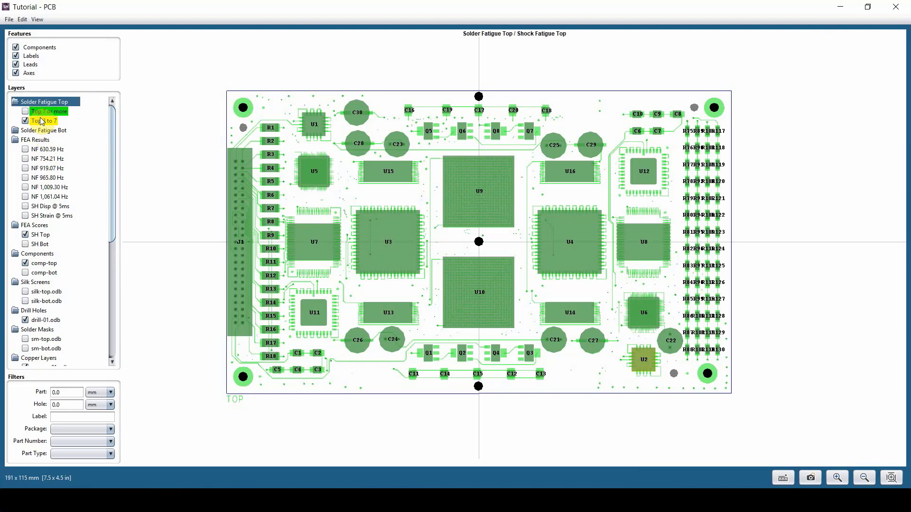